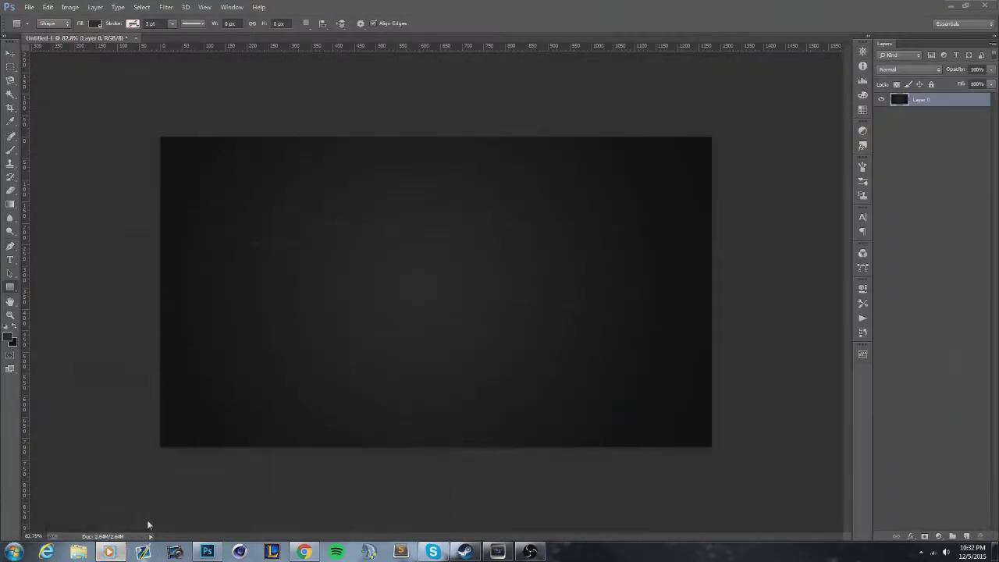
Step: Preview the finished outro reference video from the taskbar, then minimize it
left_click(110, 551)
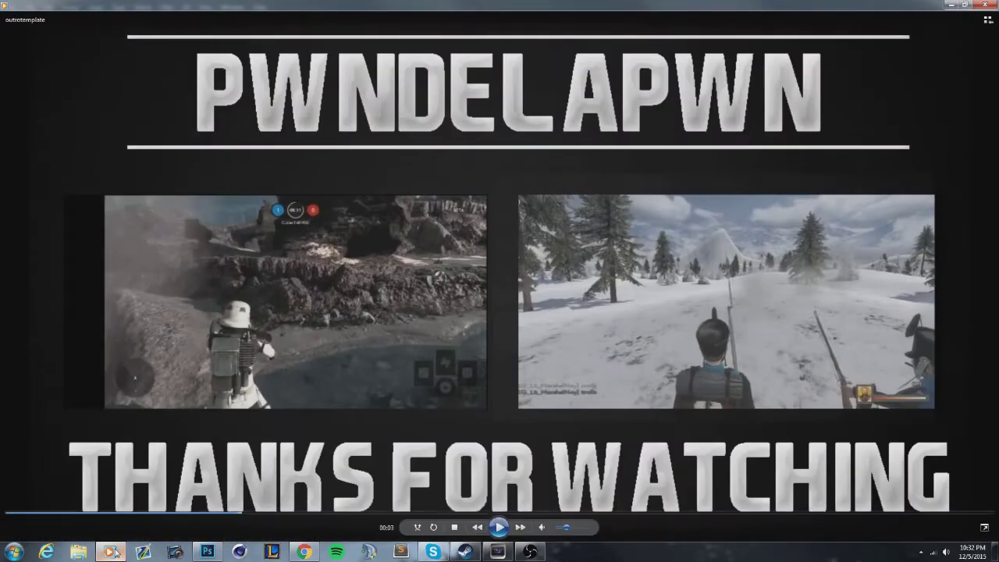
left_click(110, 552)
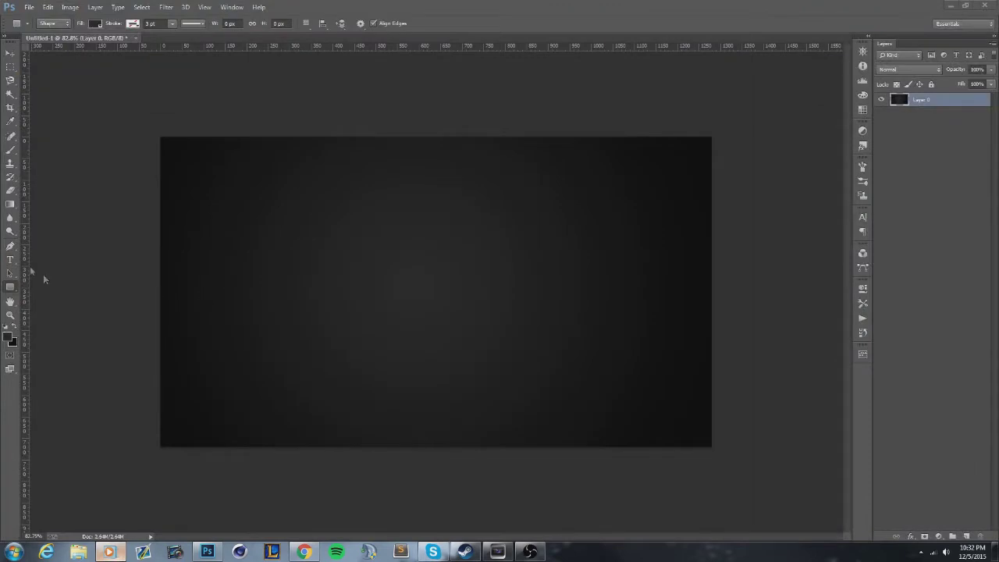
Step: Draw a grey rectangle of about 494 × 274 px and move it to the canvas's left side
left_click_drag(211, 262, 415, 372)
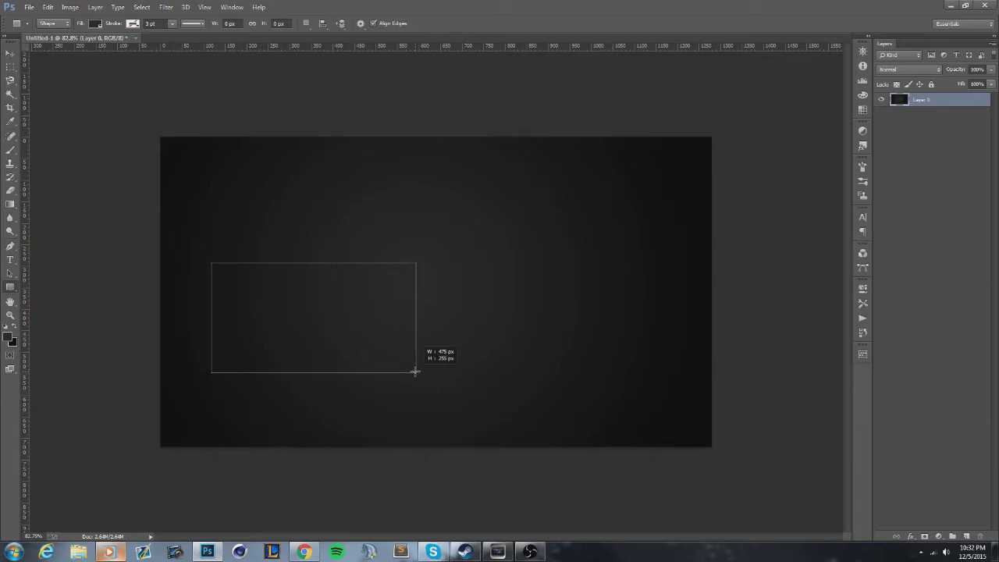
mouse_move(415, 371)
left_mouse_down()
mouse_move(201, 145)
mouse_move(660, 443)
mouse_move(338, 346)
mouse_move(357, 360)
mouse_move(394, 352)
mouse_move(423, 380)
left_mouse_up()
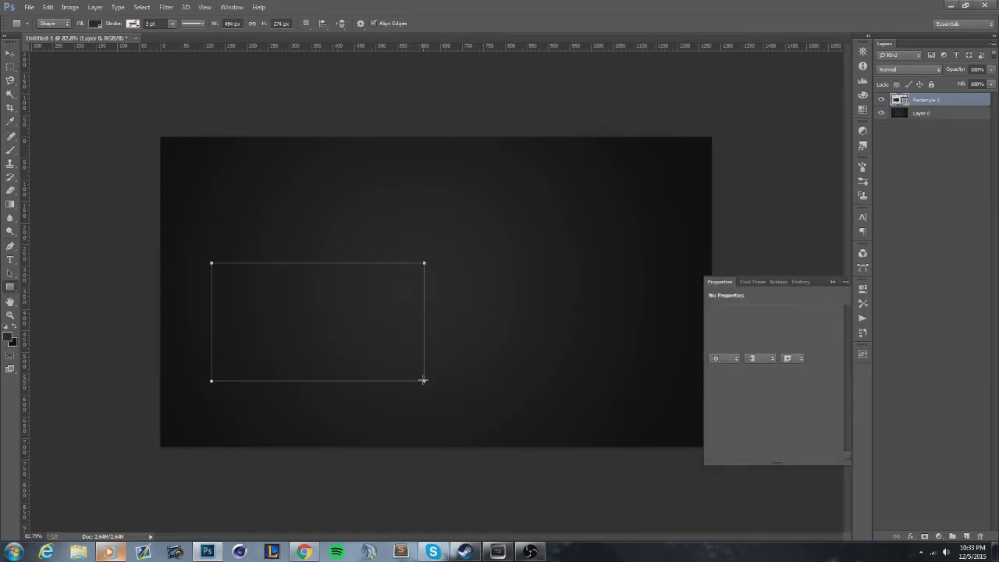
left_click(833, 282)
left_click(10, 53)
left_click_drag(260, 330, 234, 330)
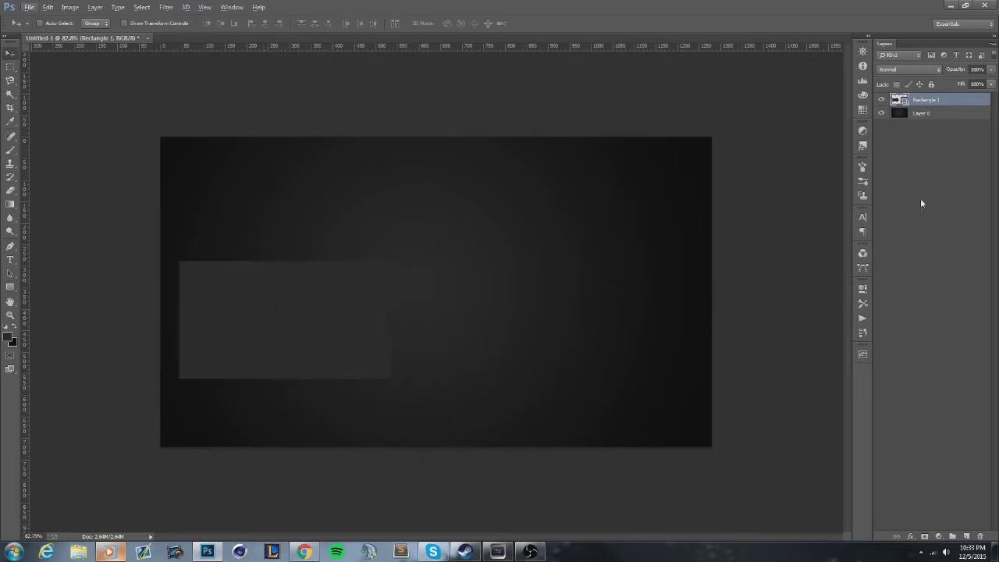
right_click(949, 101)
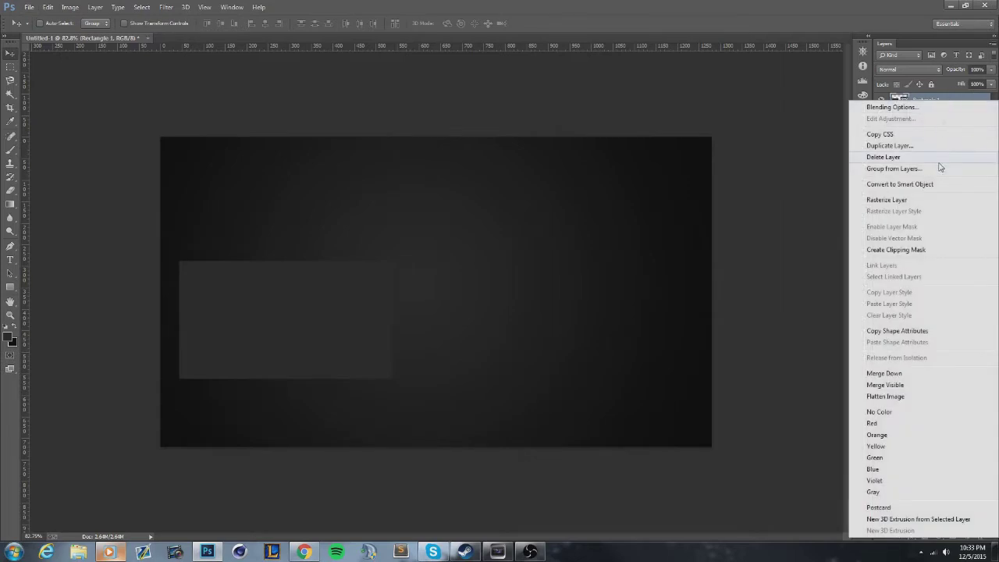
Step: Duplicate the box layer and place the copy on the right side of the canvas
left_click(924, 147)
left_click(582, 172)
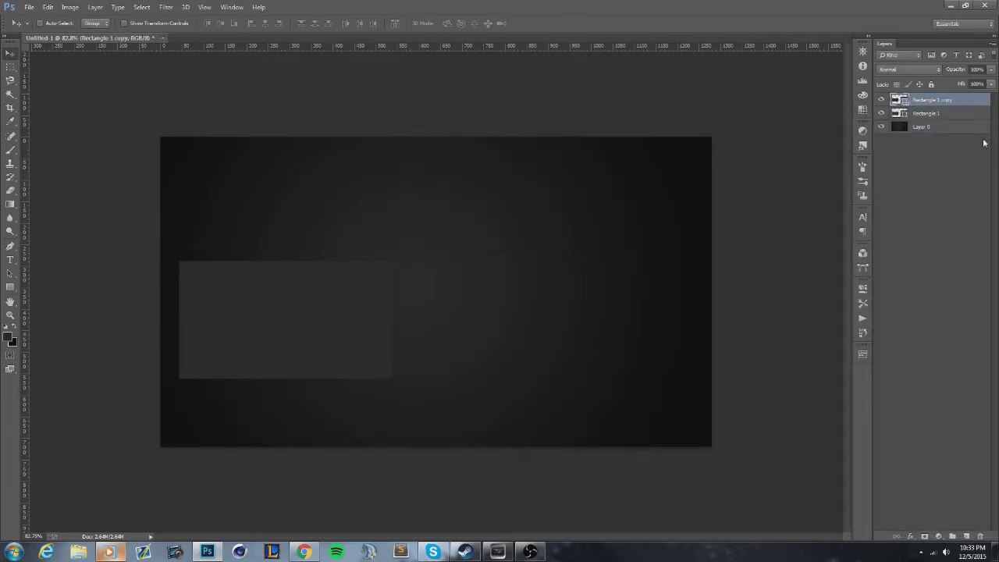
key("ctrl+z")
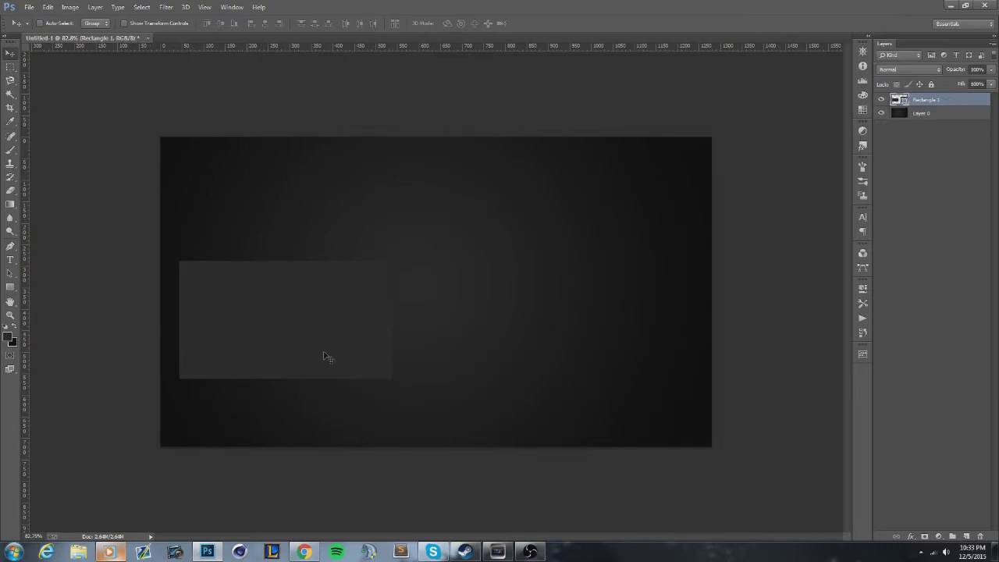
key("ctrl+z")
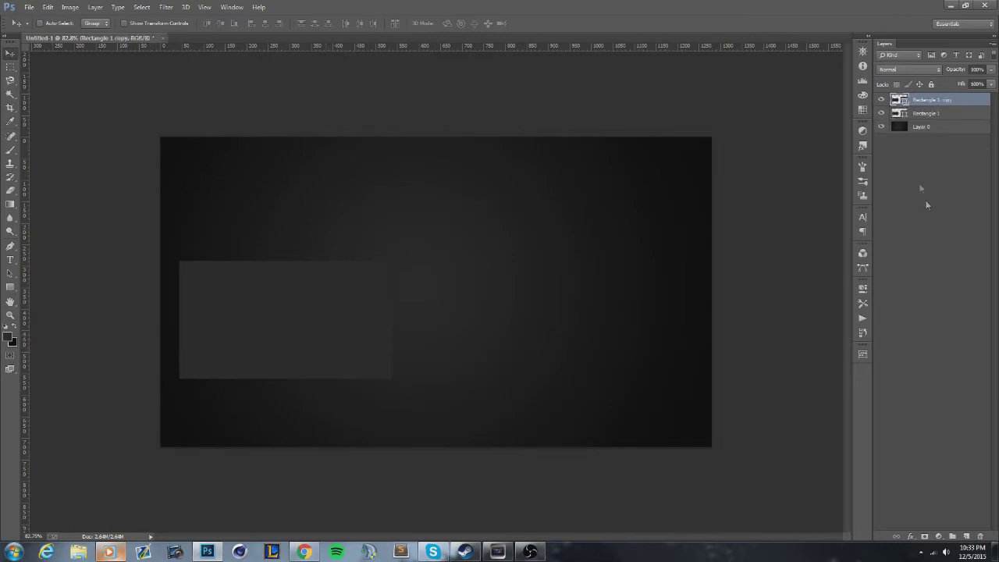
key("ctrl+z")
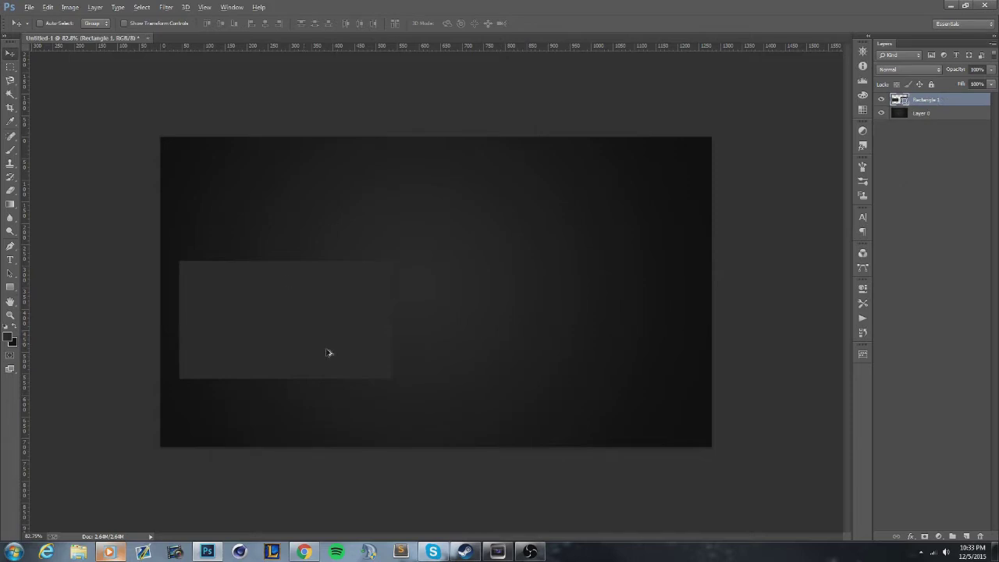
left_click_drag(258, 309, 546, 256)
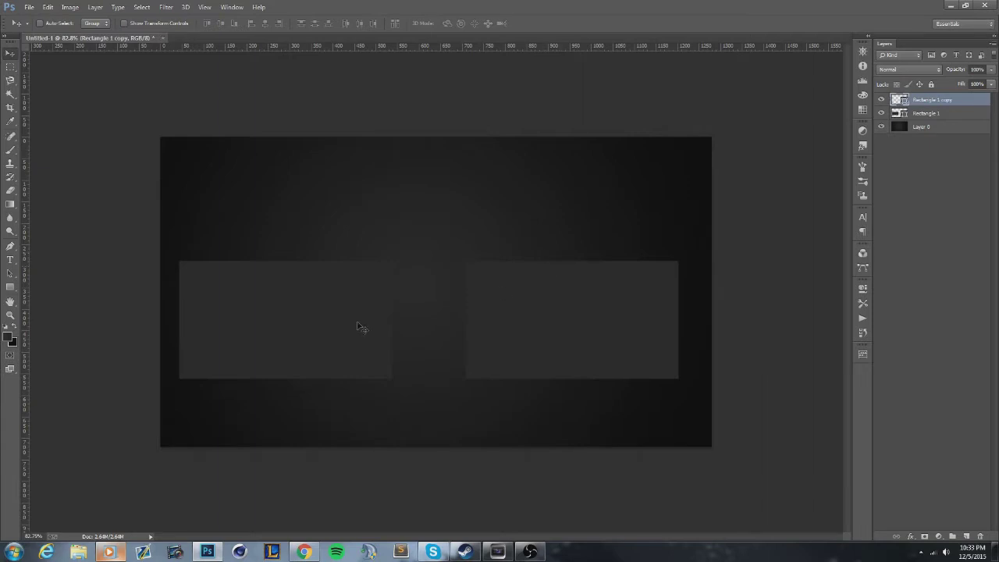
Step: Shift the left box, Rectangle 1, 25 px to the right
left_click(934, 114)
left_click_drag(293, 328, 304, 328)
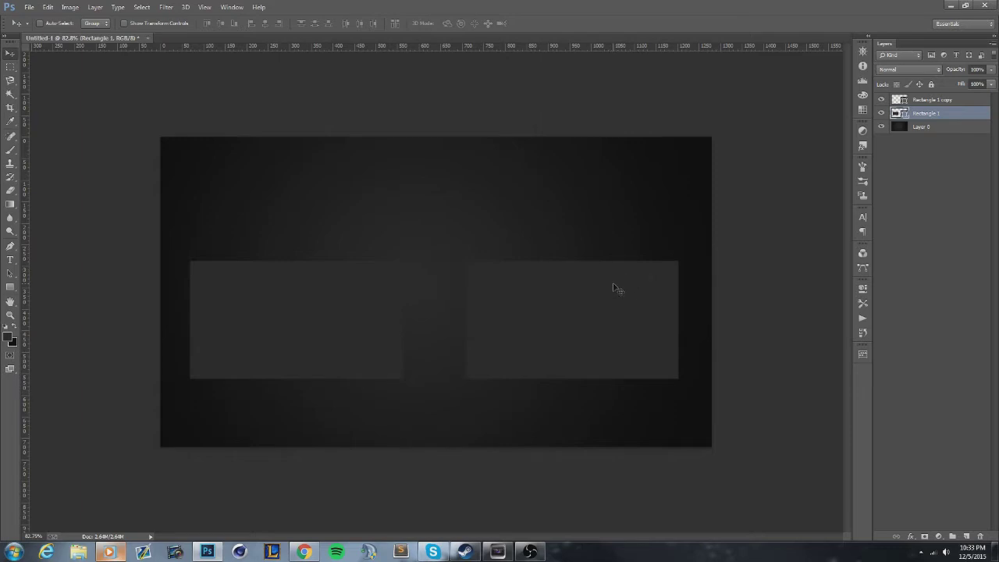
double_click(959, 115)
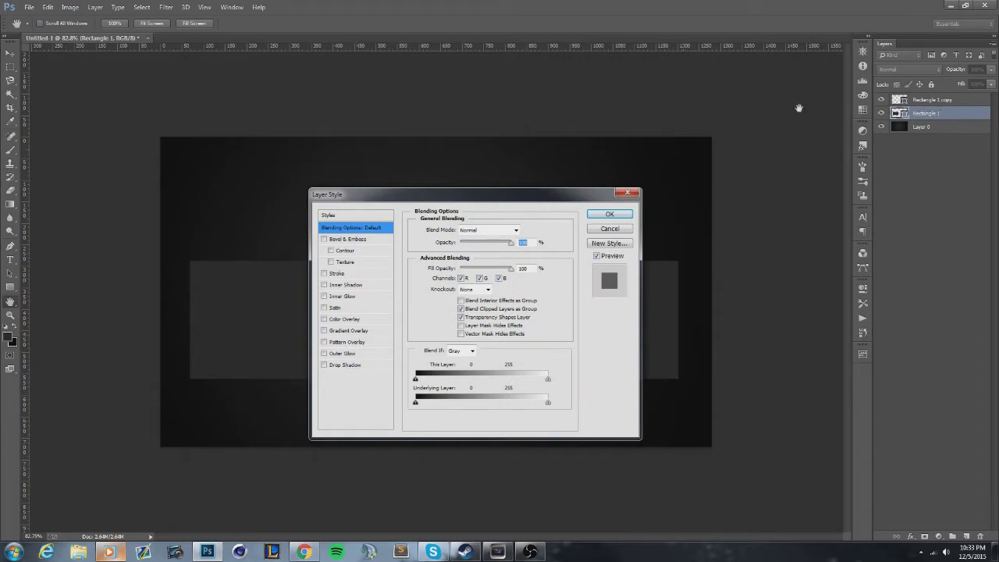
Step: Give the left box a Color Overlay of bright green #00ff2a
left_click(324, 320)
left_click(344, 319)
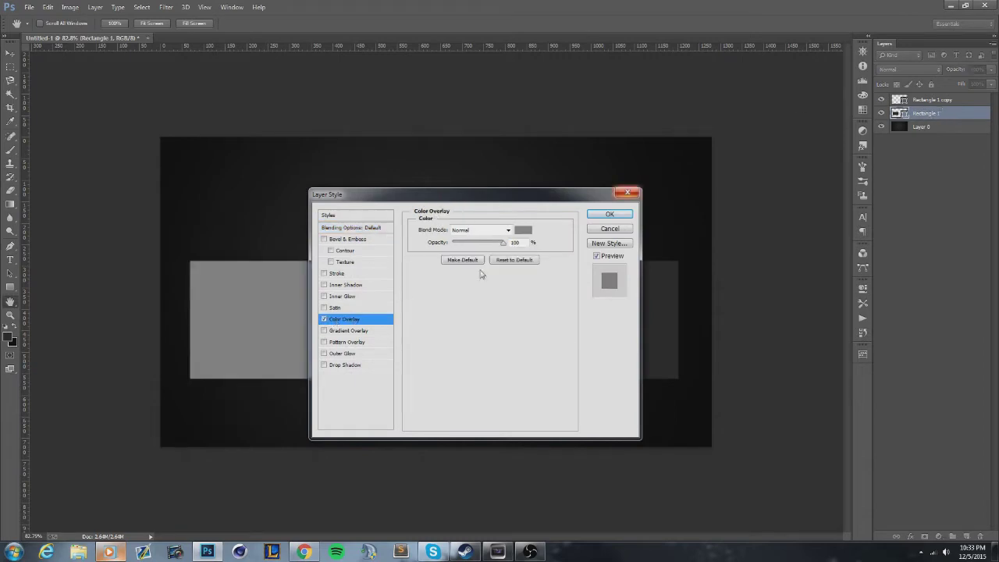
left_click(523, 229)
left_click(892, 363)
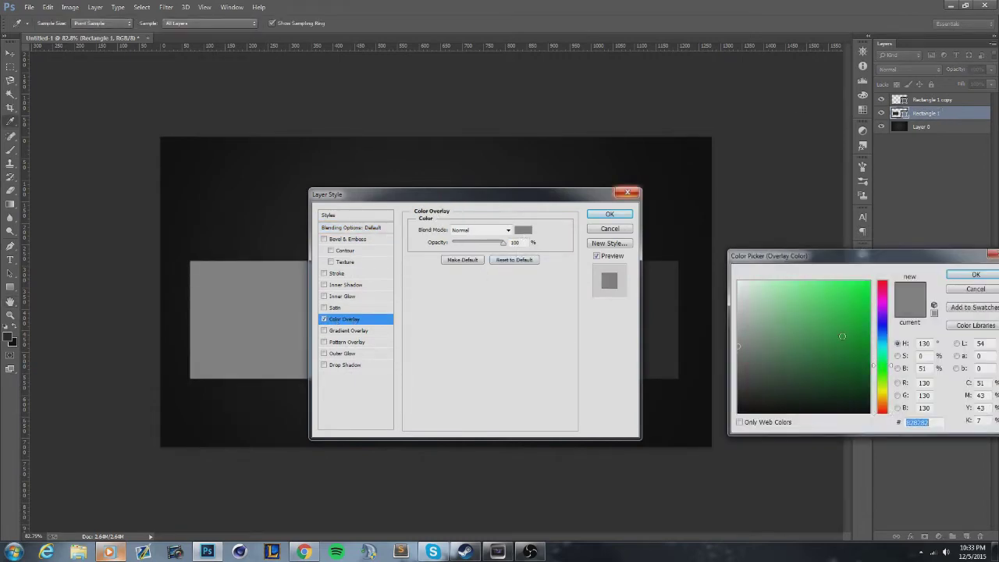
left_click_drag(842, 336, 869, 281)
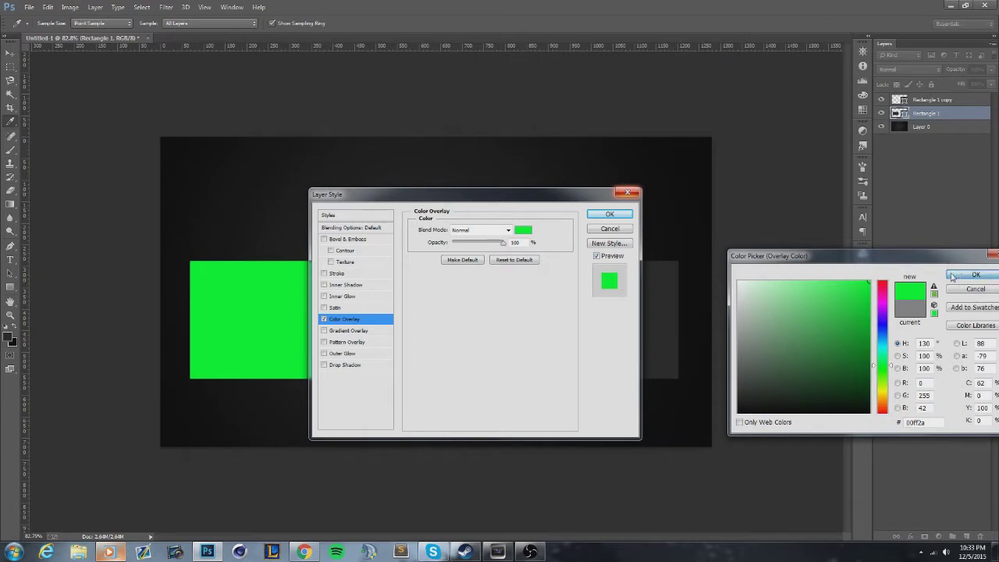
left_click(952, 277)
left_click(610, 214)
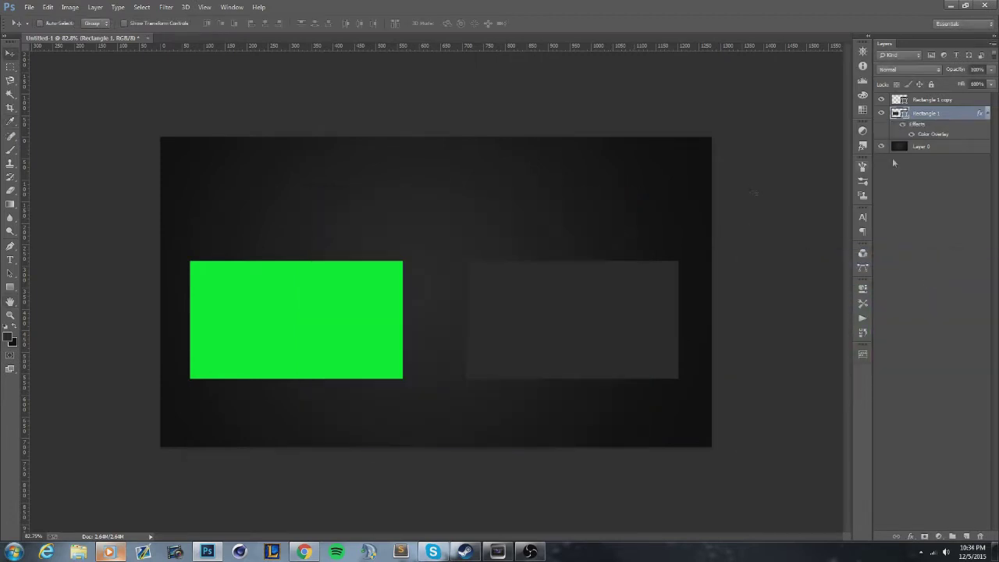
left_click(987, 113)
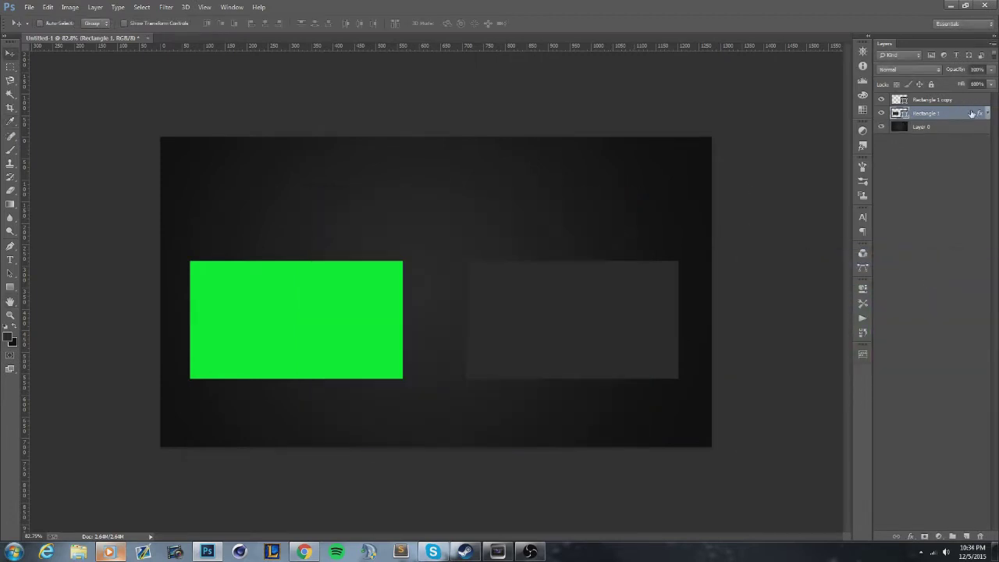
left_click(987, 114)
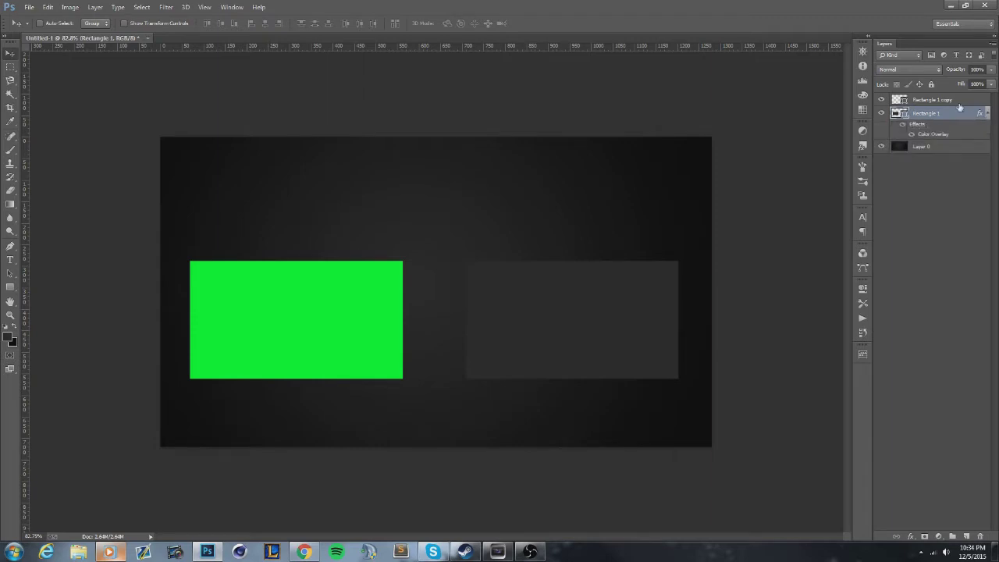
Step: Give the right box a Color Overlay using the same green sampled from the left box
double_click(959, 104)
left_click(343, 319)
left_click_drag(433, 195, 596, 174)
left_click(686, 209)
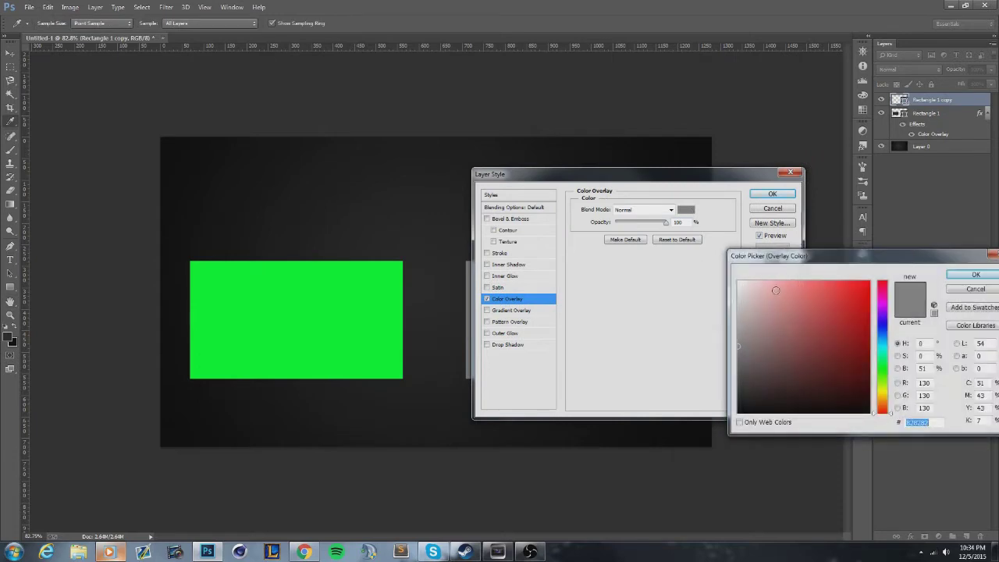
left_click(312, 285)
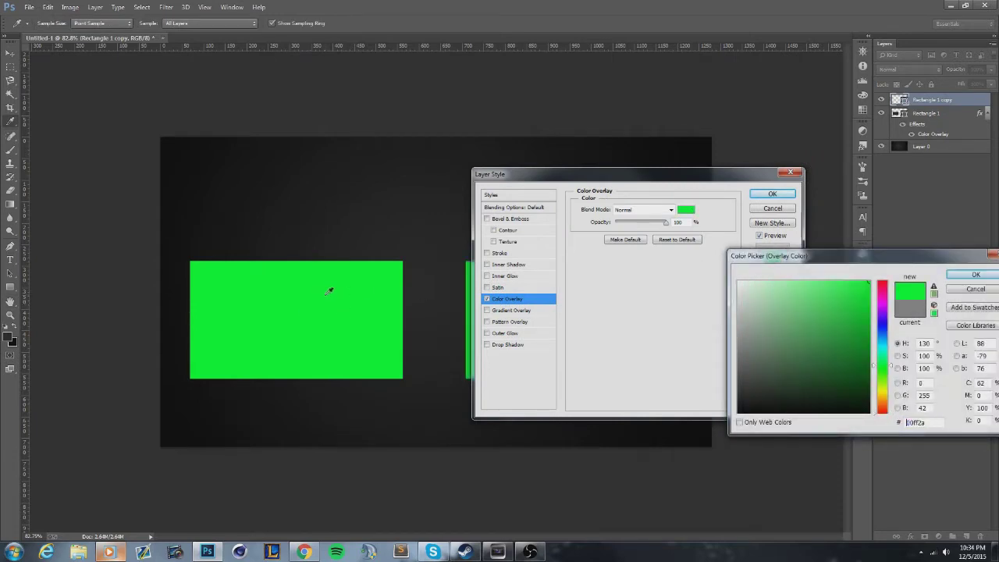
key("Return")
left_click(771, 196)
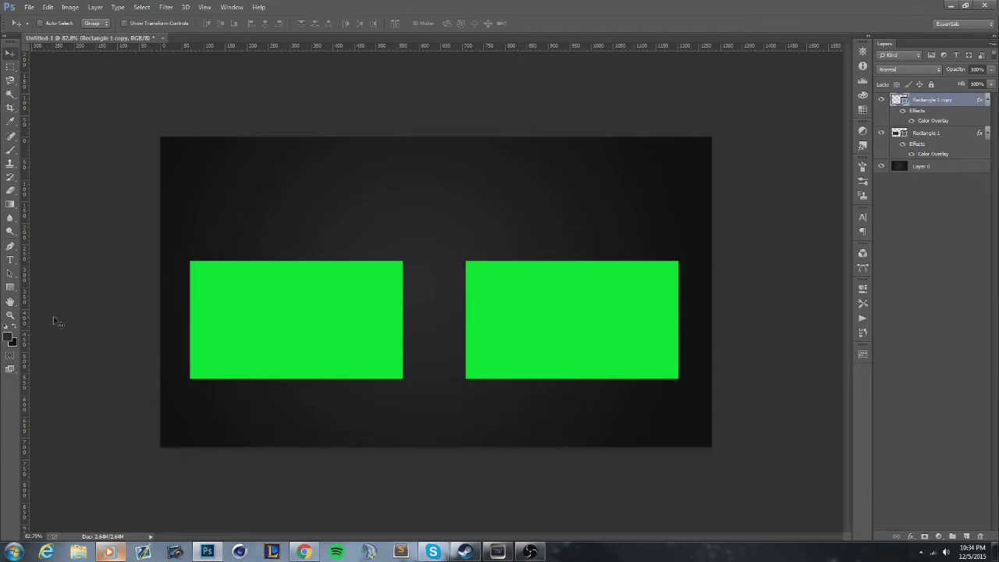
Step: Nudge both selected green boxes upward with arrow keys, then start a text line above them
left_click(924, 132)
left_click(928, 100, "shift")
key("Left")
key("Left")
key("Up")
key("Up")
key("shift+Up")
key("shift+Up")
key("shift+Up")
key("shift+Up")
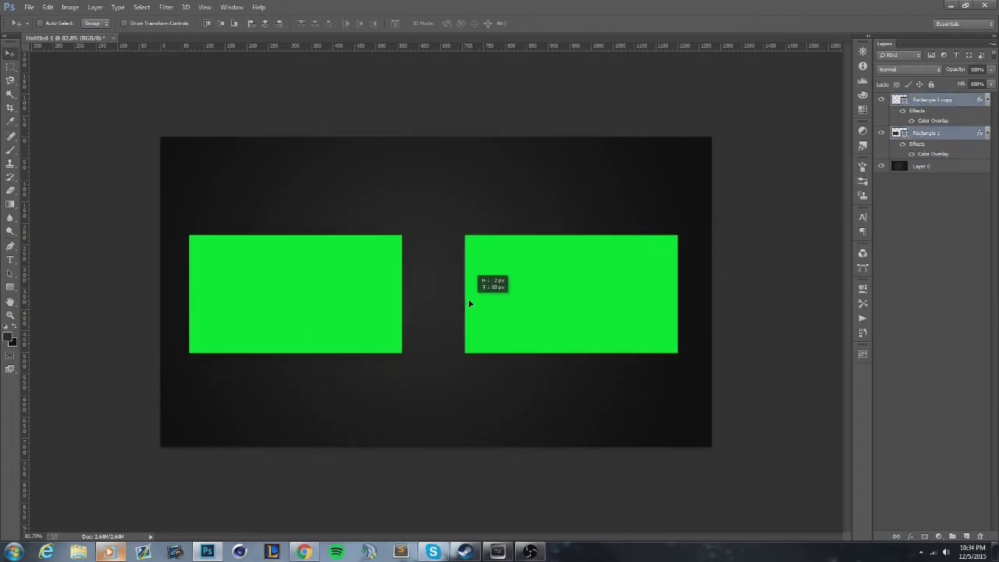
key("Right")
key("Right")
key("Right")
key("Right")
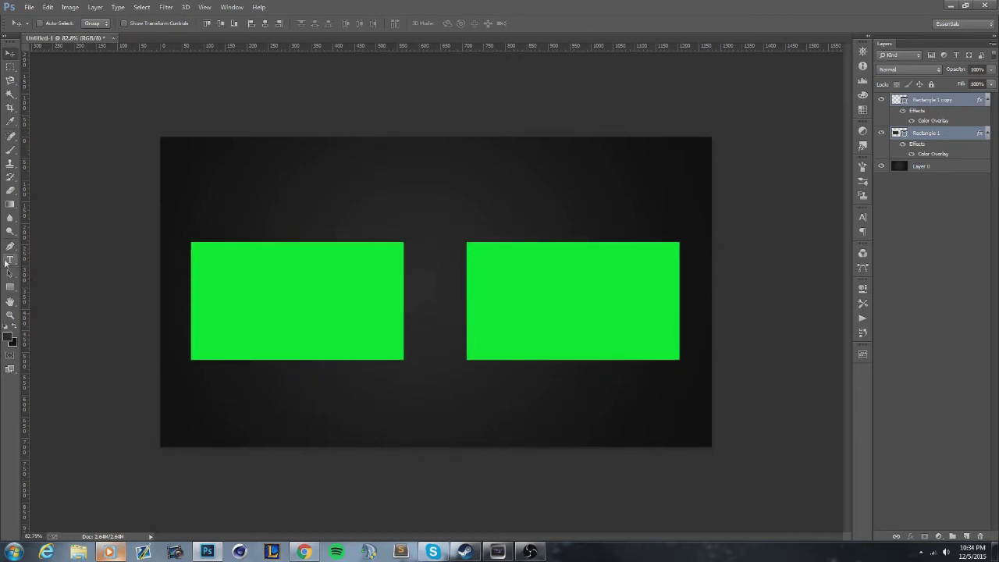
left_click(10, 260)
left_click(299, 191)
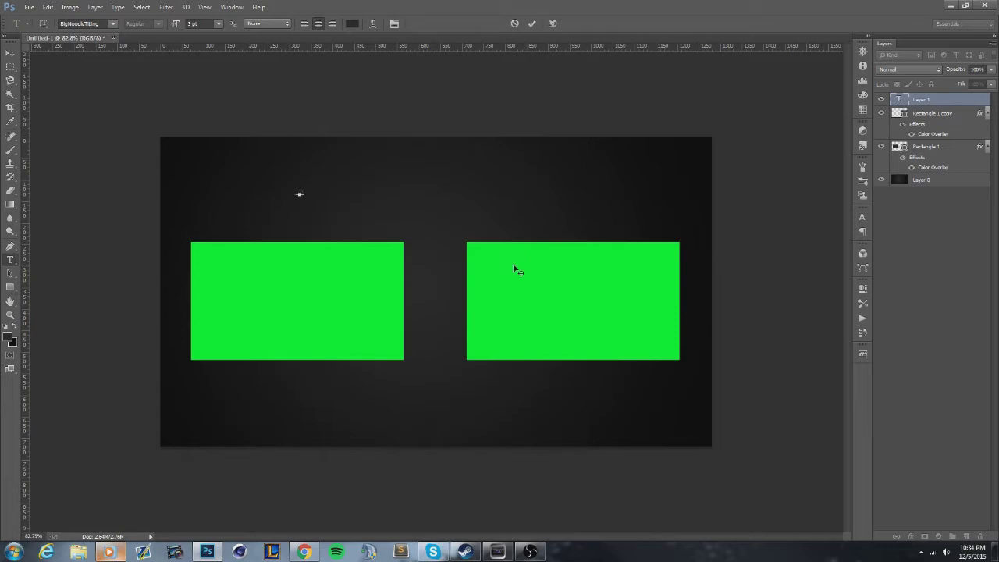
Step: Colour all of the channel-name text white (ffffff) and commit it
key("ctrl+a")
key("ctrl")
left_click(11, 339)
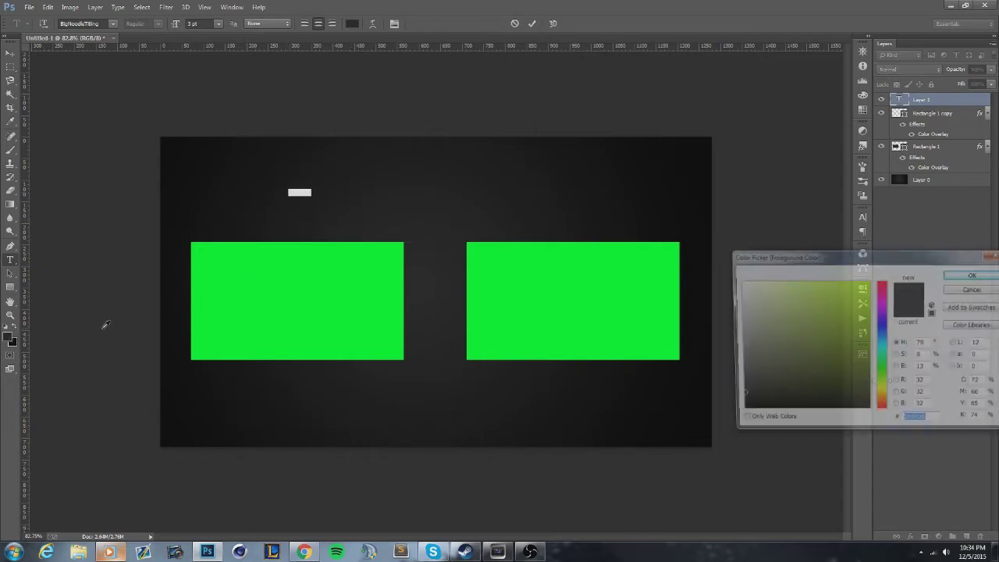
type("ffffff")
left_click(971, 274)
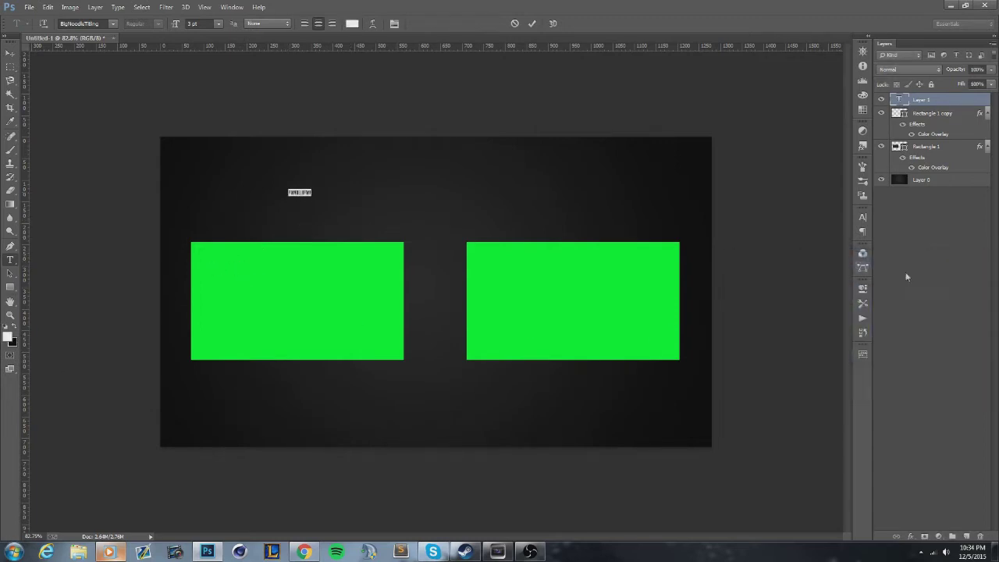
left_click(10, 53)
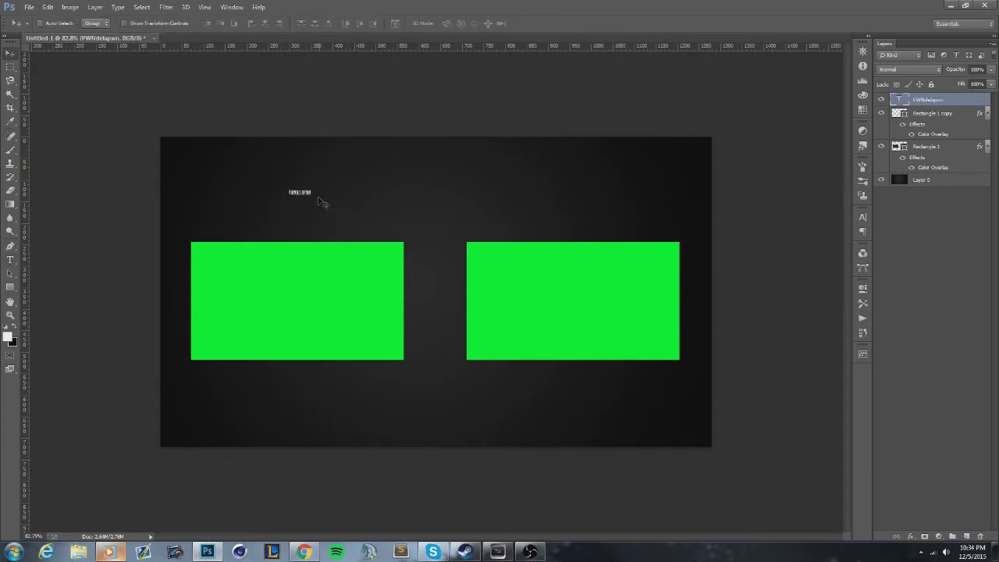
Step: Scale the title up with Free Transform, centre it above both boxes, and check the reference video
mouse_move(308, 198)
left_mouse_down()
mouse_move(314, 208)
mouse_move(318, 198)
left_mouse_up()
key("ctrl+t")
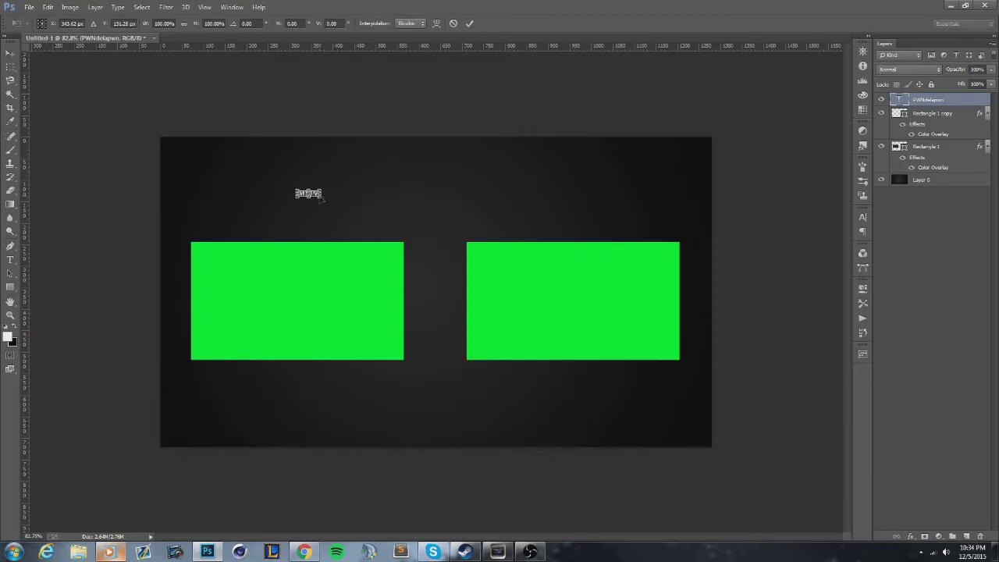
left_click_drag(320, 200, 593, 299)
left_click_drag(518, 234, 506, 192)
key("Return")
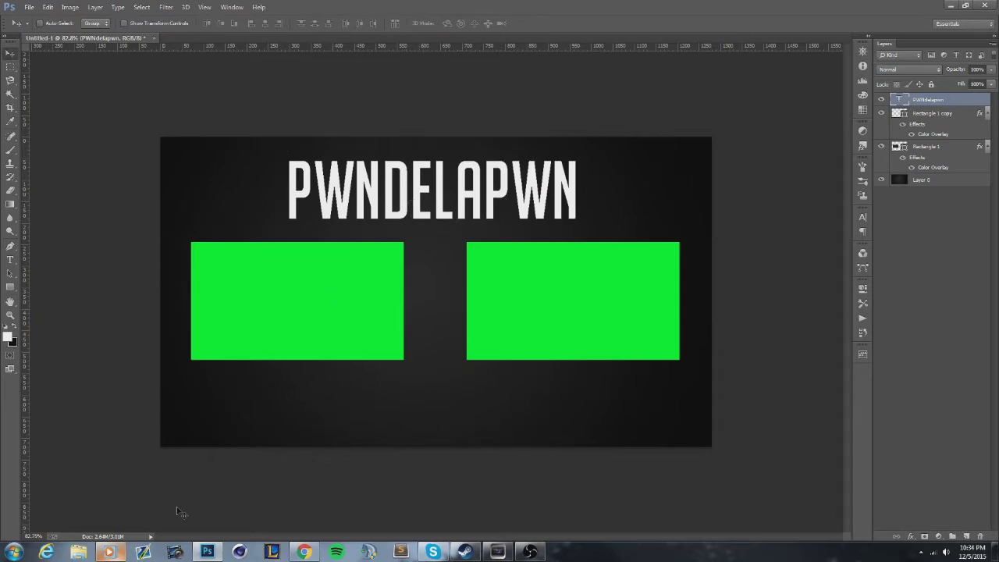
left_click(109, 552)
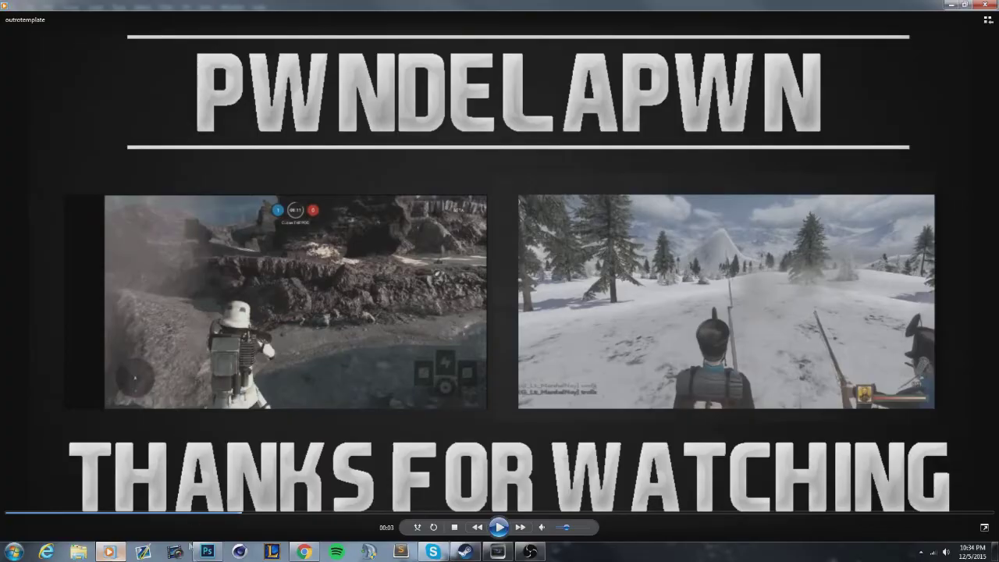
left_click(206, 551)
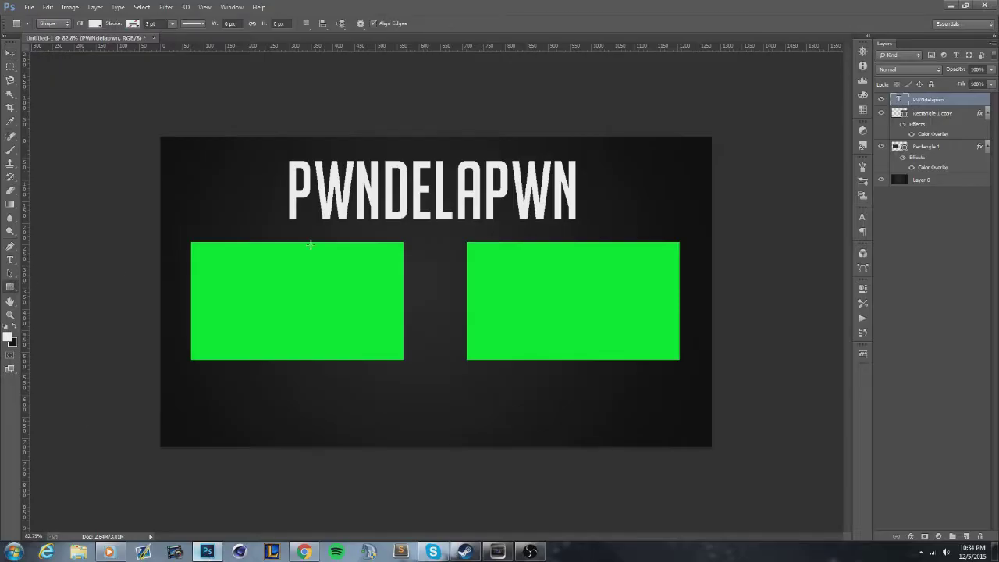
Step: Draw a thin white line under the title and centre it
left_click_drag(258, 223, 667, 225)
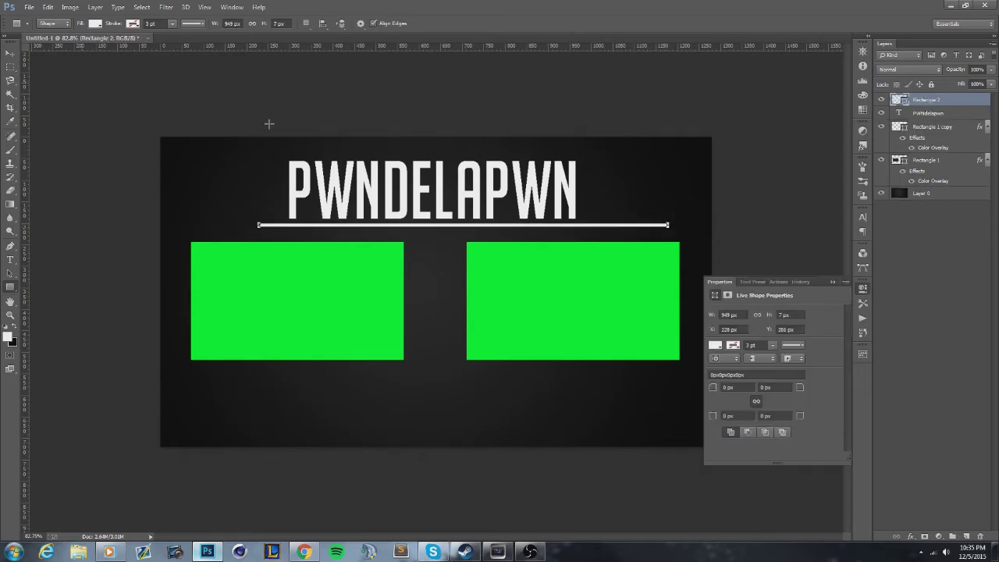
left_click(8, 55)
left_click_drag(435, 226, 418, 224)
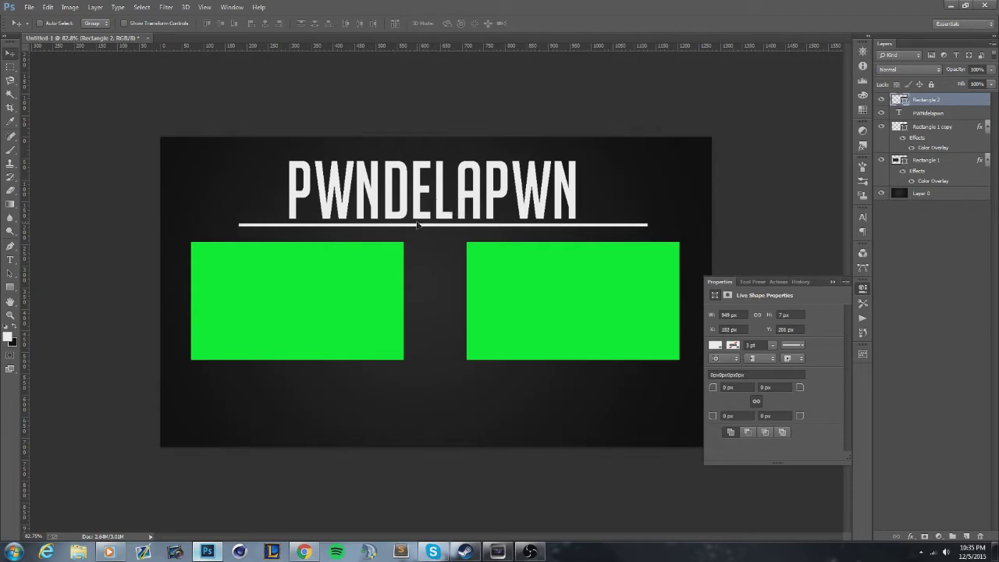
left_click(939, 262)
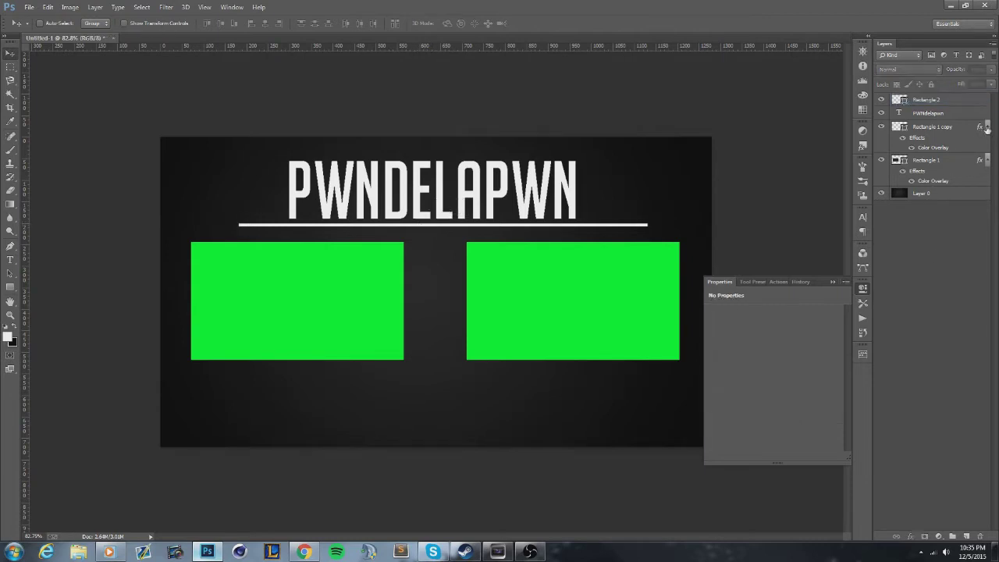
left_click(986, 126)
left_click(986, 139)
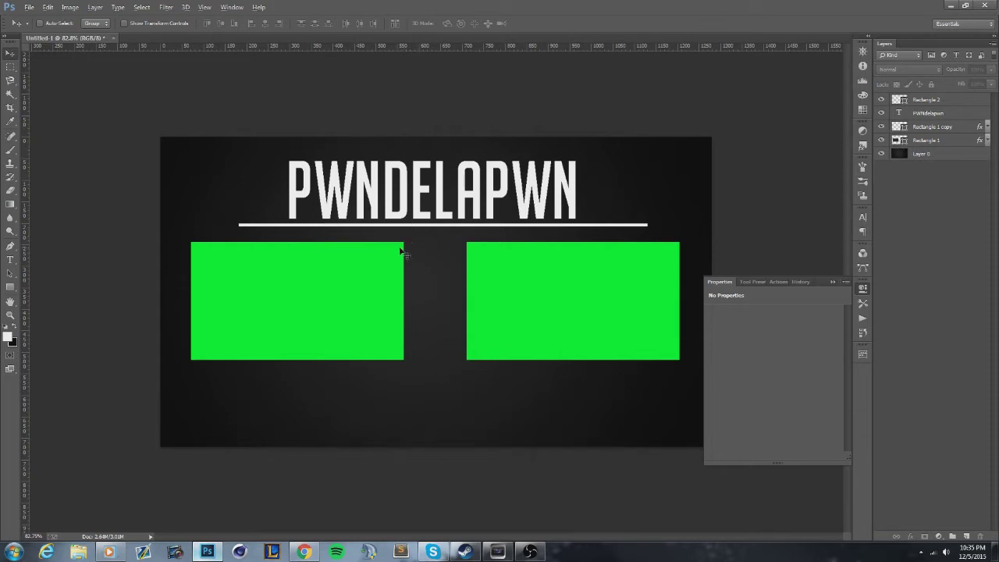
Step: Alt-drag a copy of the white line to sit above the title
key("alt")
left_click(941, 103)
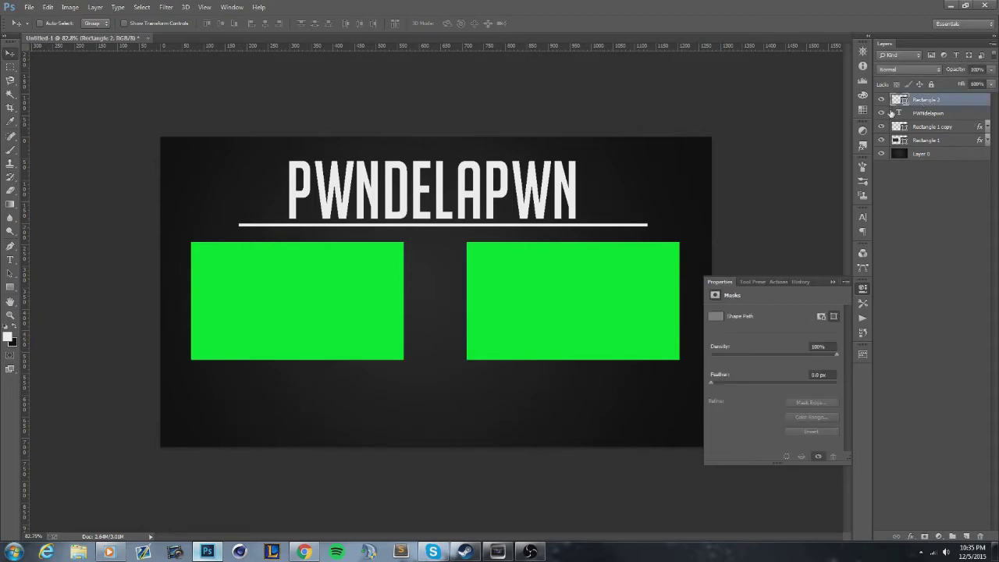
left_click_drag(505, 237, 517, 161)
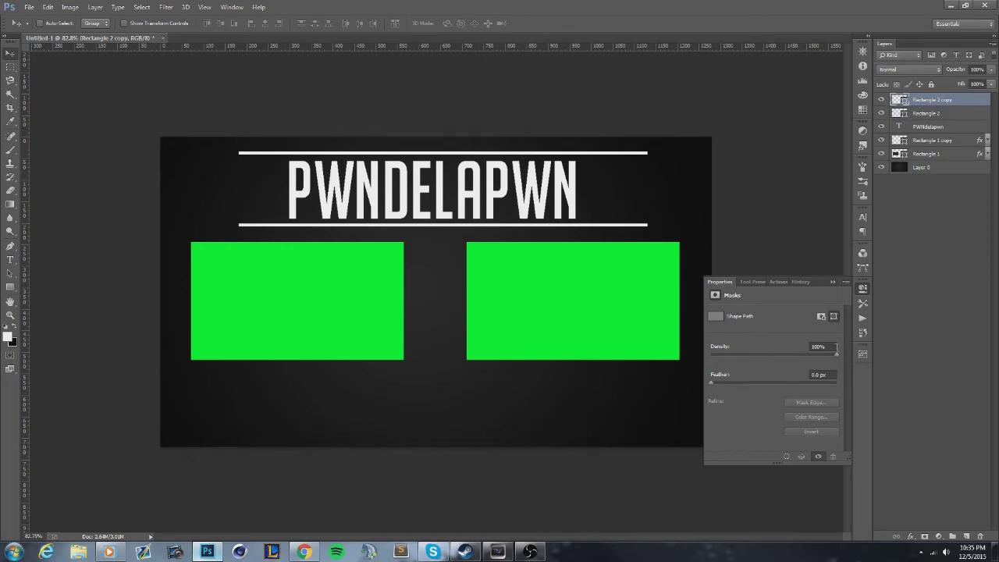
left_click(928, 351)
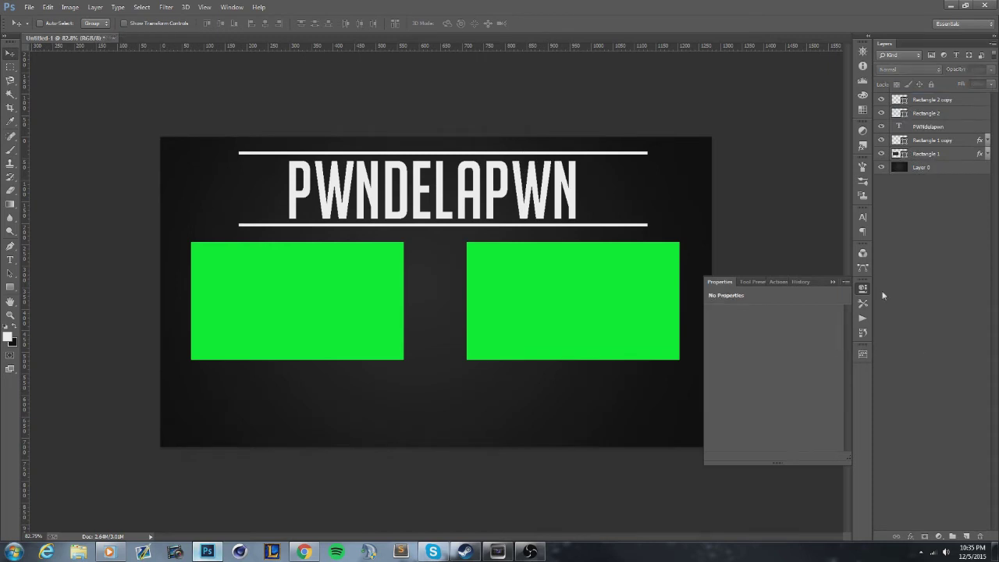
left_click(831, 282)
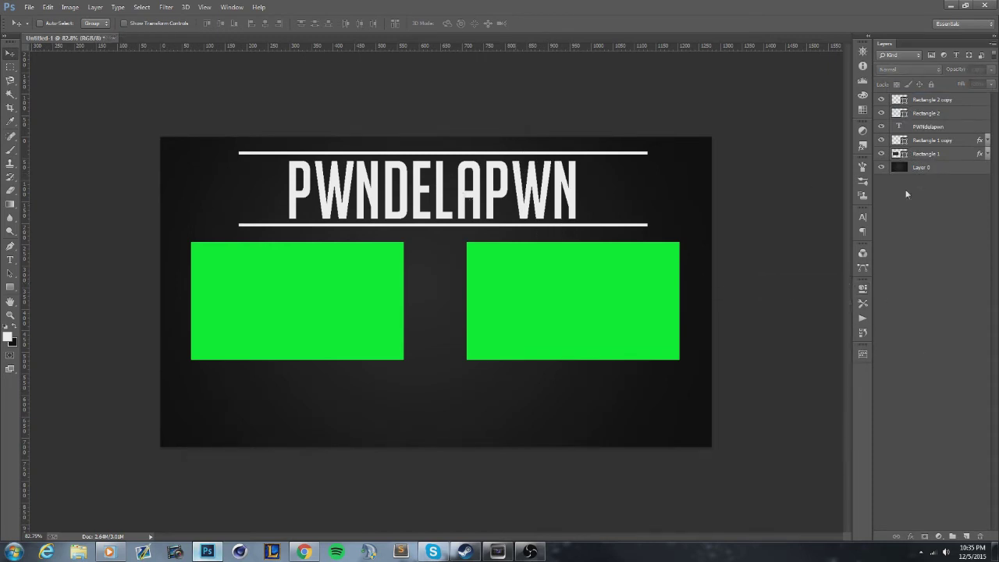
Step: Add a Drop Shadow and a Gradient Overlay to the title text layer
double_click(958, 129)
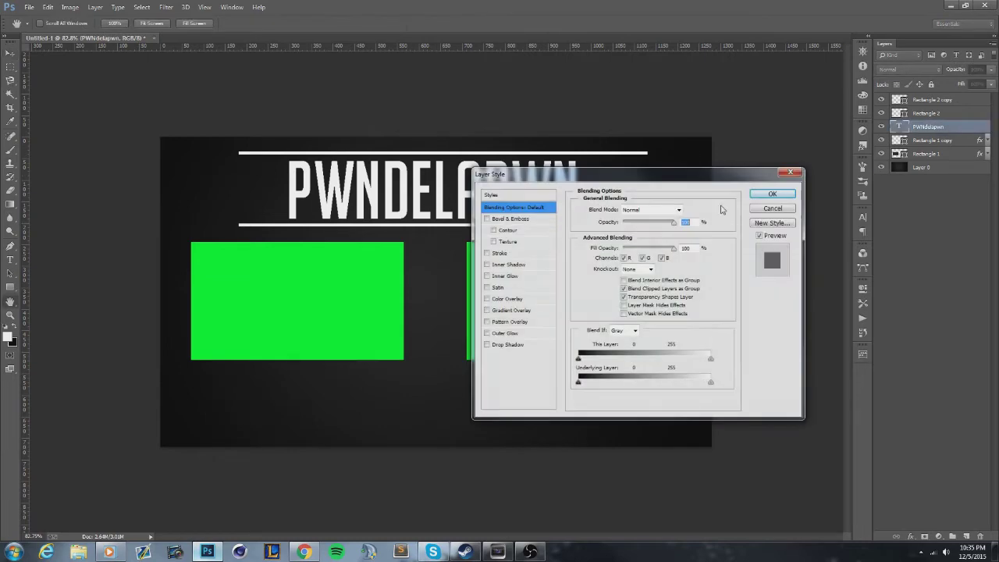
left_click_drag(515, 184, 673, 209)
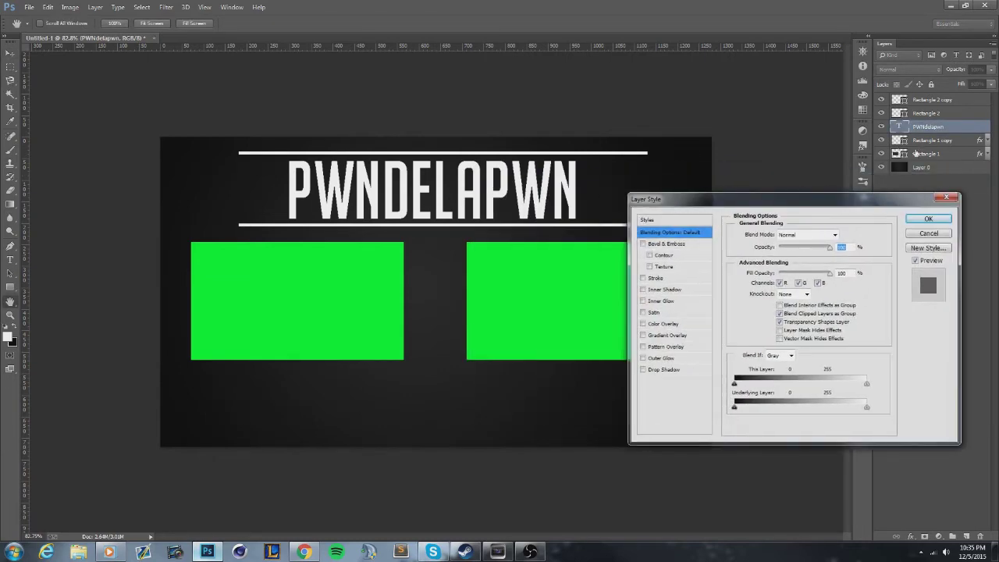
left_click(643, 370)
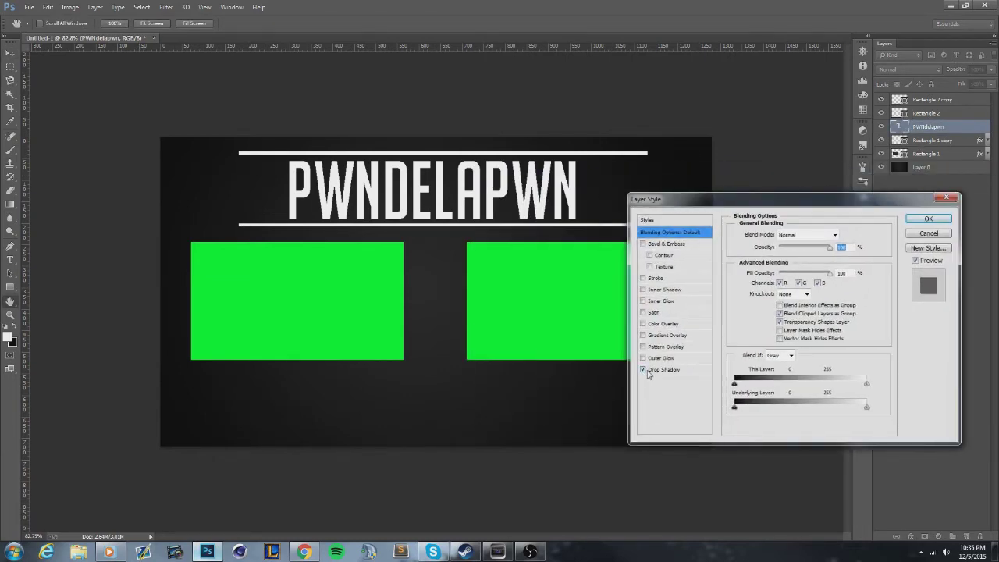
left_click(643, 346)
left_click(643, 346)
left_click(643, 335)
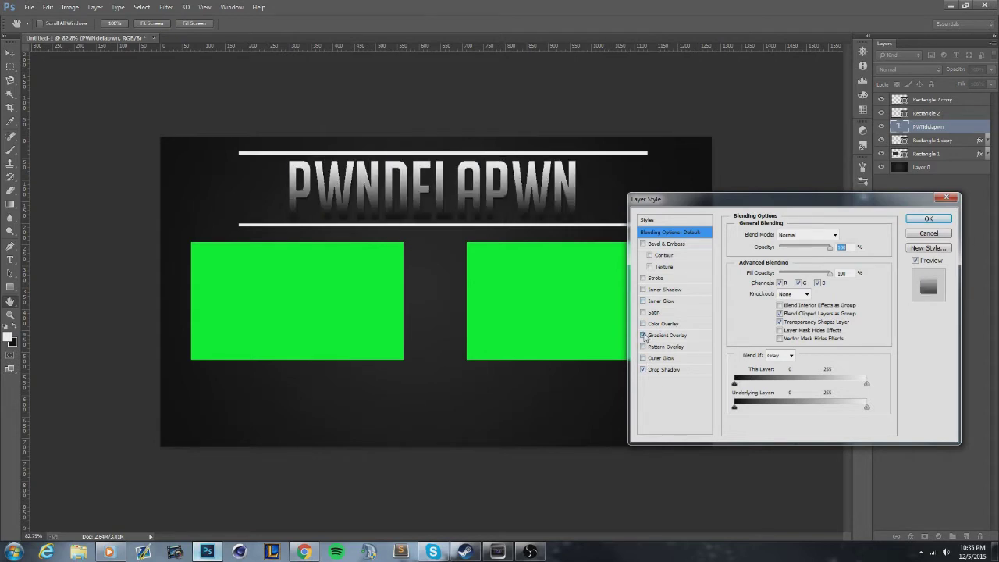
left_click(664, 334)
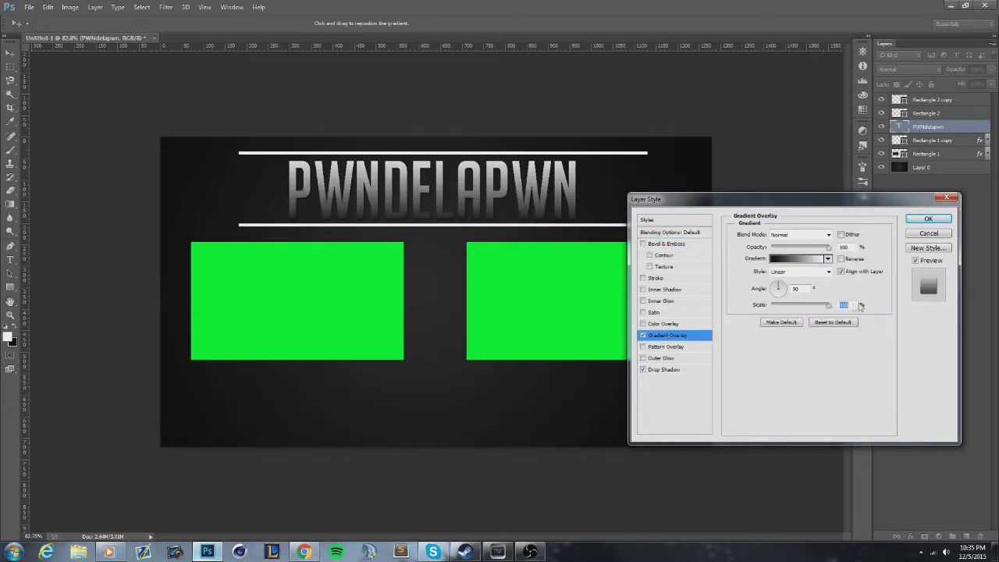
Step: Try a Stroke on the title, remove it, and apply the layer styles
left_click(643, 278)
left_click(655, 277)
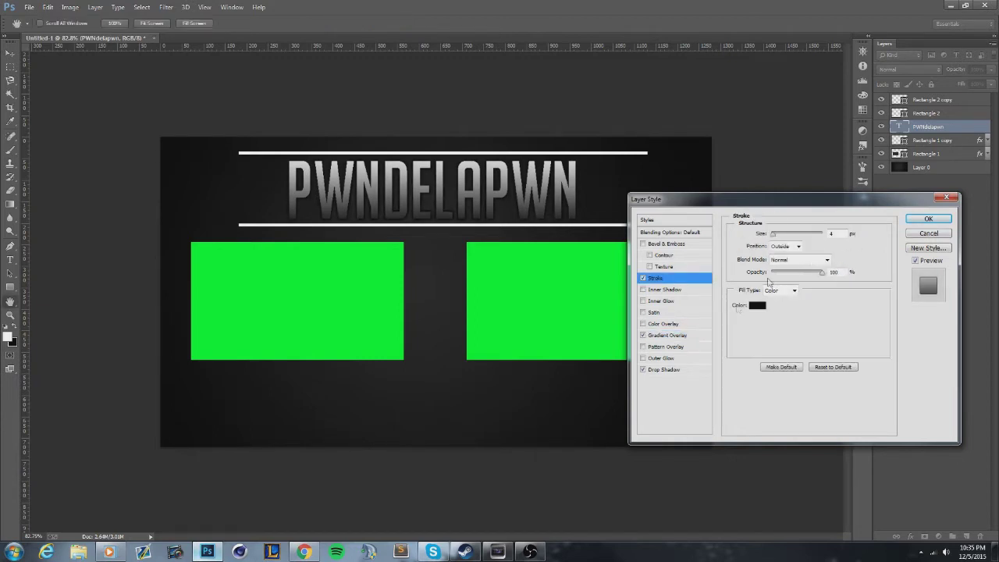
left_click(753, 305)
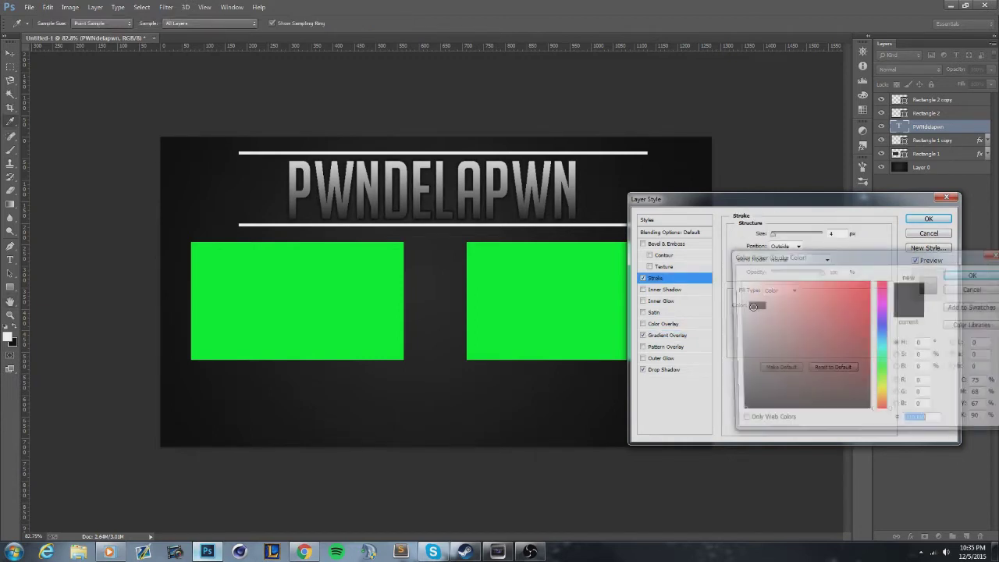
left_click(974, 290)
left_click(643, 278)
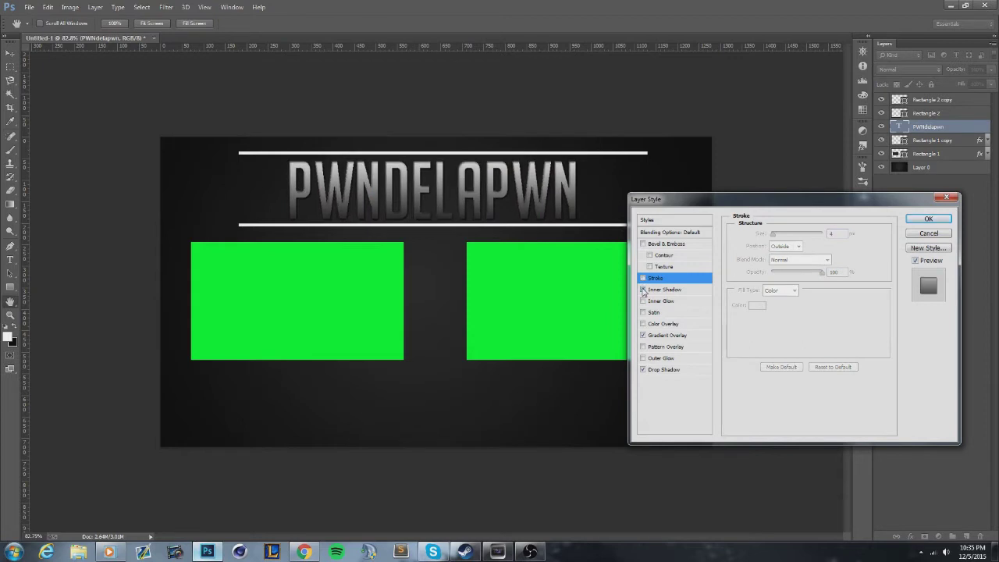
left_click(928, 220)
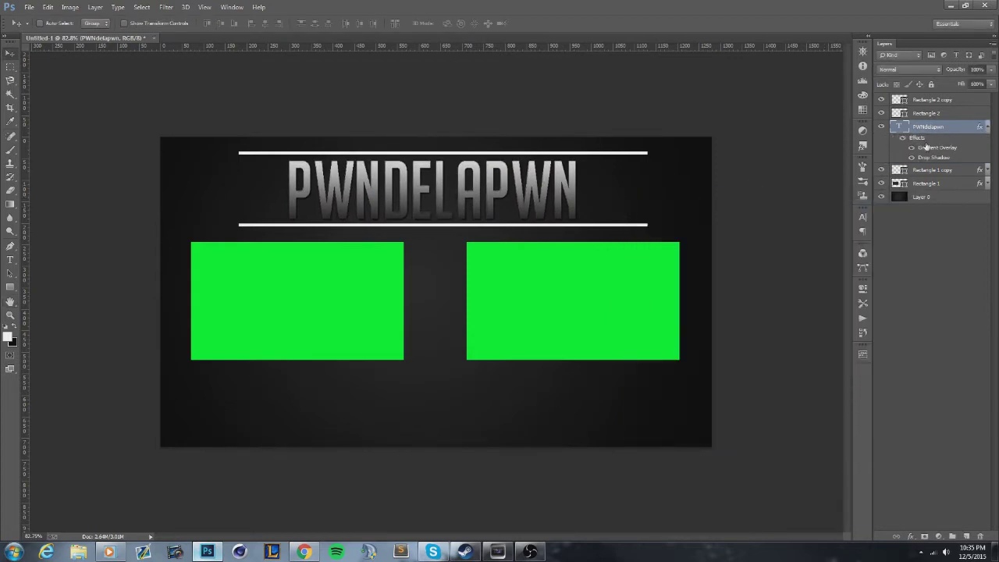